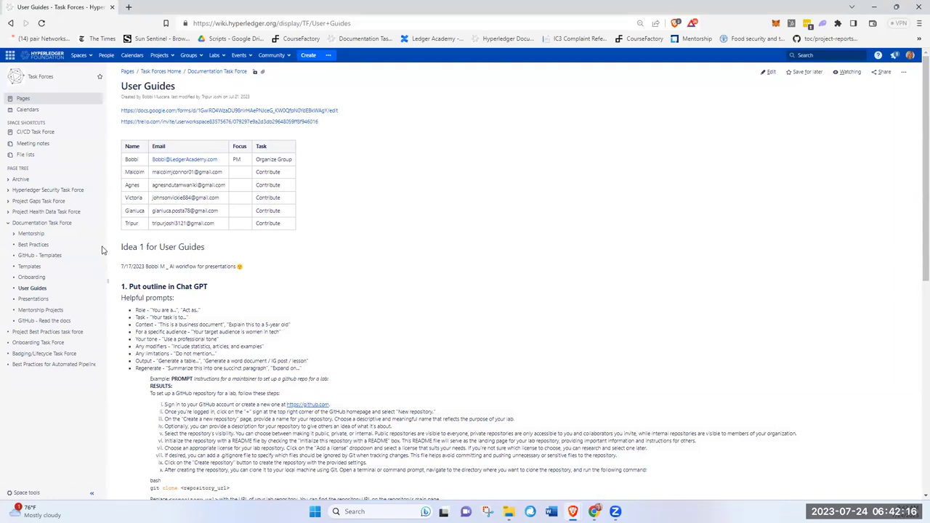
- Highlight the example maintainer prompt and its RESULTS text in the "Put outline in Chat GPT" section
{"action": "scroll", "coordinate": [594, 288], "scroll_direction": "down", "scroll_amount": 2}
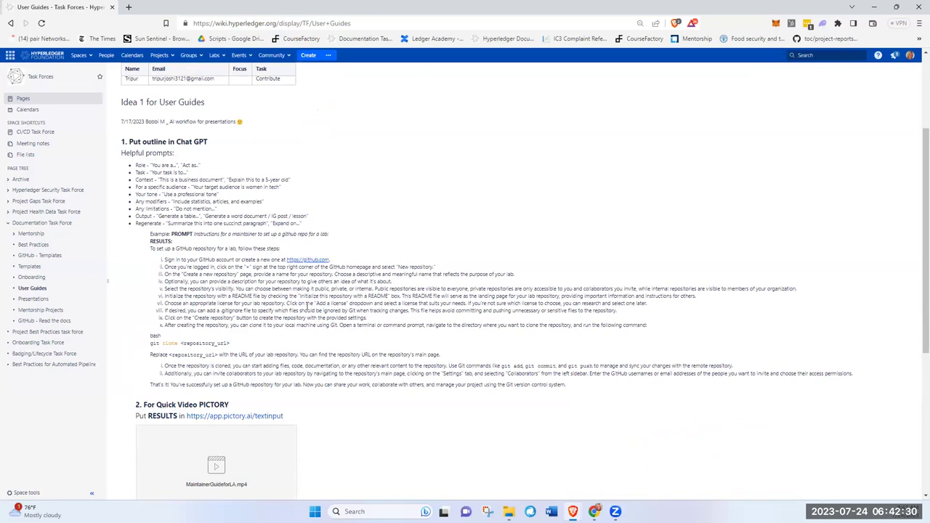
{"action": "scroll", "coordinate": [308, 307], "scroll_direction": "down", "scroll_amount": 1}
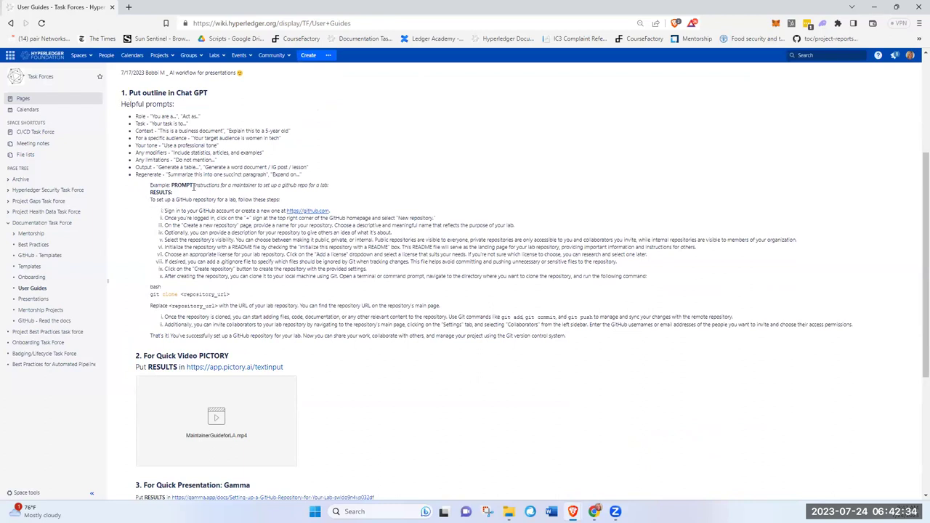
{"action": "left_click_drag", "start_coordinate": [194, 186], "coordinate": [378, 188]}
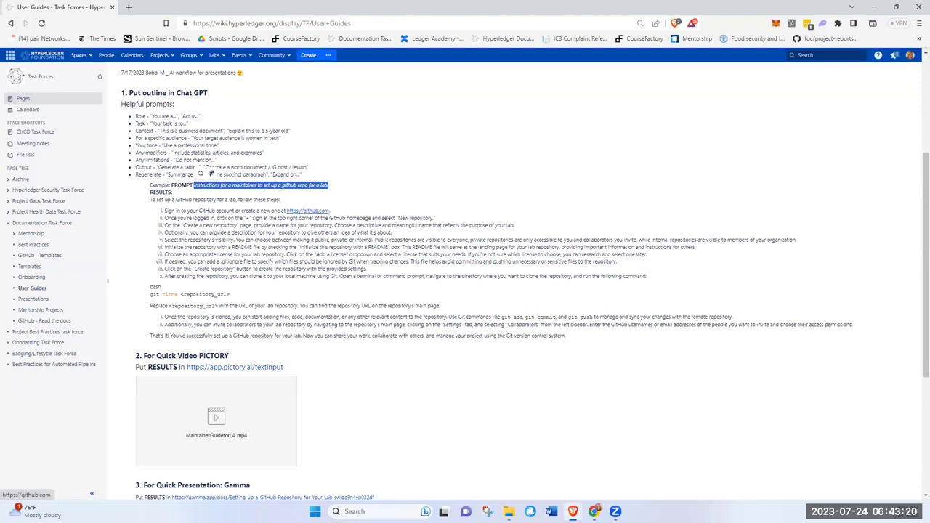
{"action": "left_click_drag", "start_coordinate": [149, 200], "coordinate": [756, 286]}
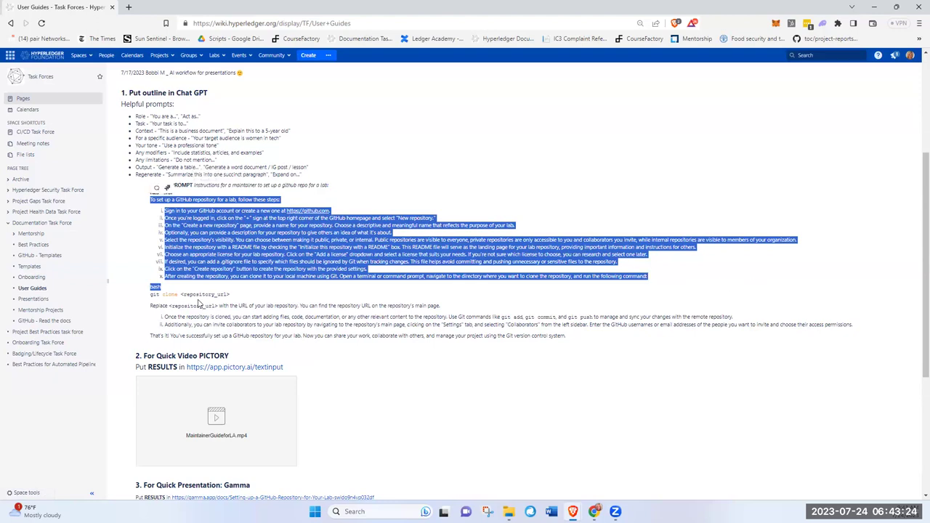
{"action": "left_click", "coordinate": [214, 329]}
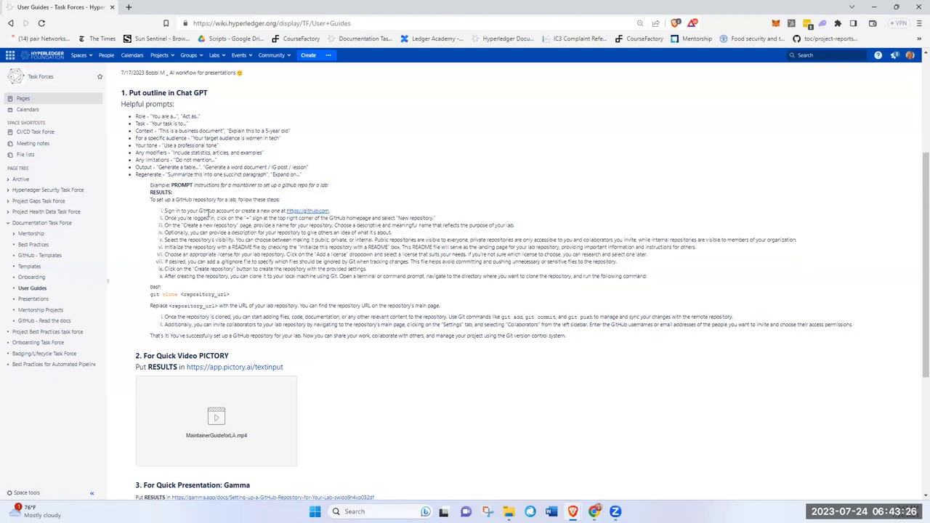
{"action": "mouse_move", "coordinate": [579, 338]}
{"action": "left_mouse_down"}
{"action": "mouse_move", "coordinate": [421, 337]}
{"action": "mouse_move", "coordinate": [160, 288]}
{"action": "left_mouse_up"}
{"action": "left_click_drag", "start_coordinate": [201, 259], "coordinate": [163, 211]}
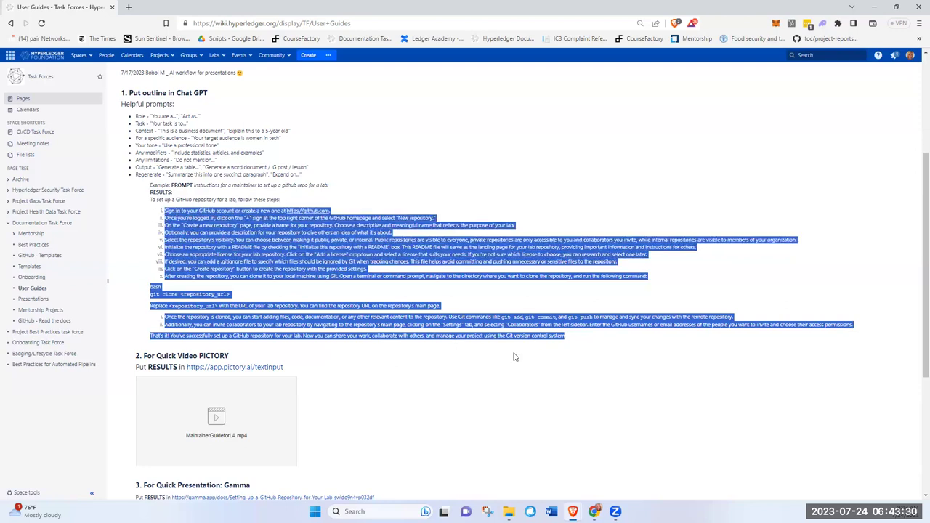
- Preview the MaintainerGuideforLA.mp4 video in the "For Quick Video PICTORY" section, play it briefly and close the preview
{"action": "scroll", "coordinate": [491, 362], "scroll_direction": "down", "scroll_amount": 2}
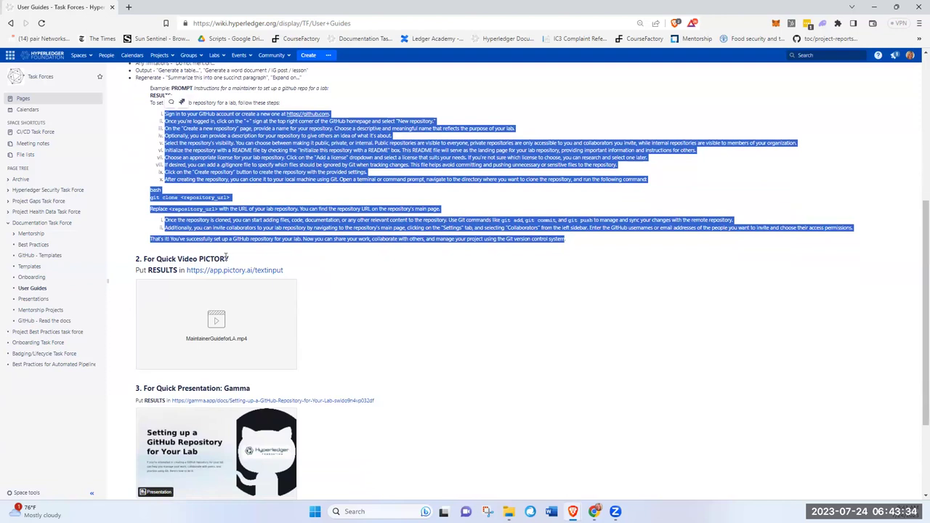
{"action": "left_click", "coordinate": [217, 329]}
{"action": "left_click", "coordinate": [219, 325]}
{"action": "left_click", "coordinate": [220, 329]}
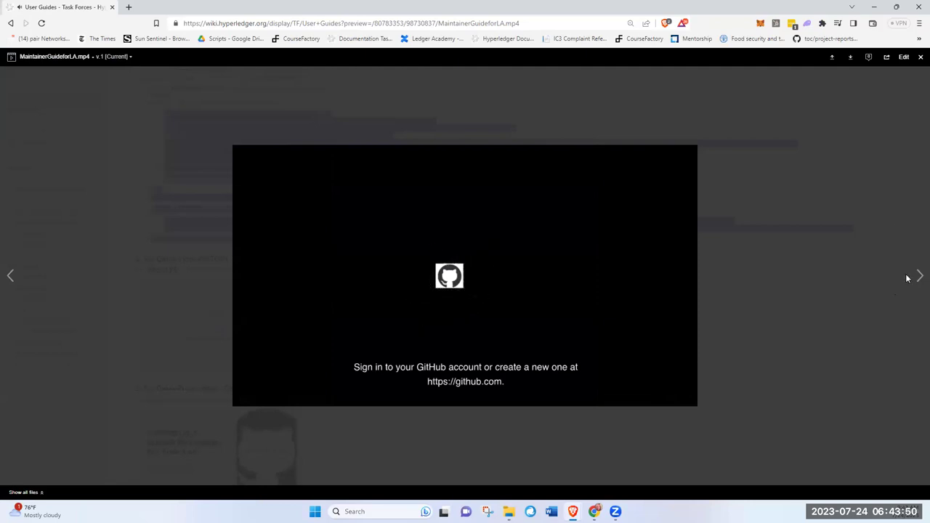
{"action": "left_click", "coordinate": [920, 58]}
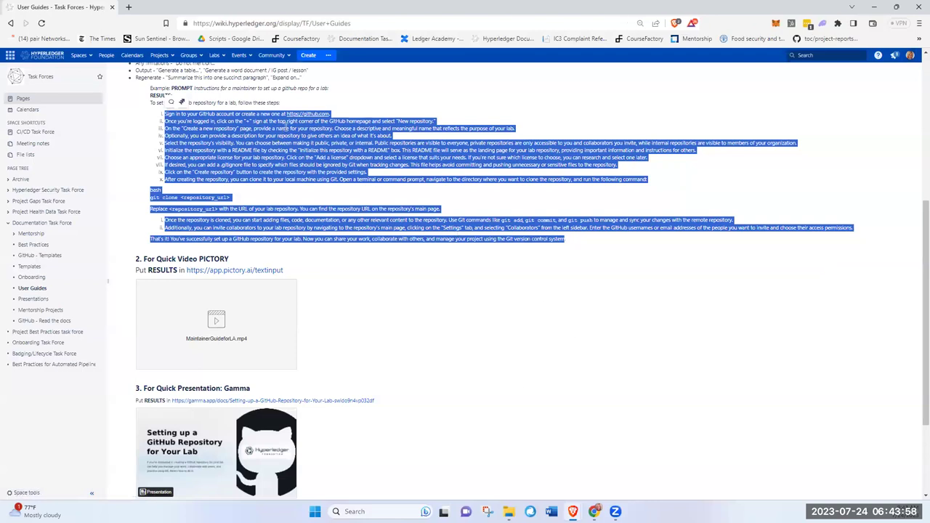
- Preview the "Setting up a GitHub Repository for Your Lab" presentation, flip through the page's attachments and close the preview
{"action": "scroll", "coordinate": [306, 321], "scroll_direction": "down", "scroll_amount": 2}
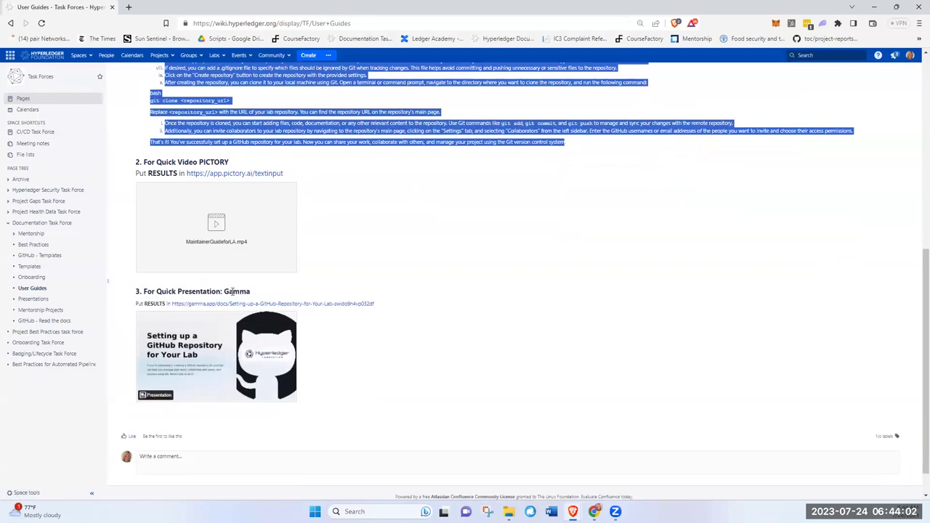
{"action": "left_click", "coordinate": [211, 364]}
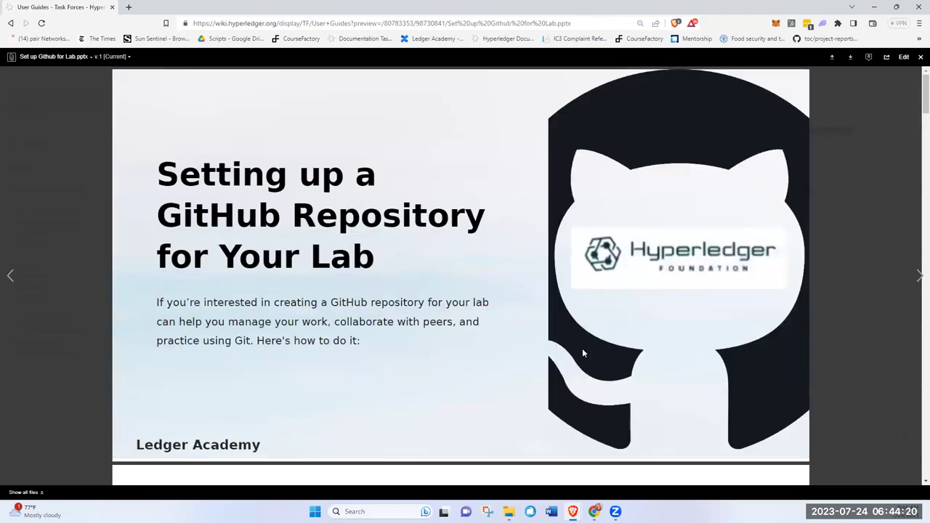
{"action": "left_click", "coordinate": [918, 276]}
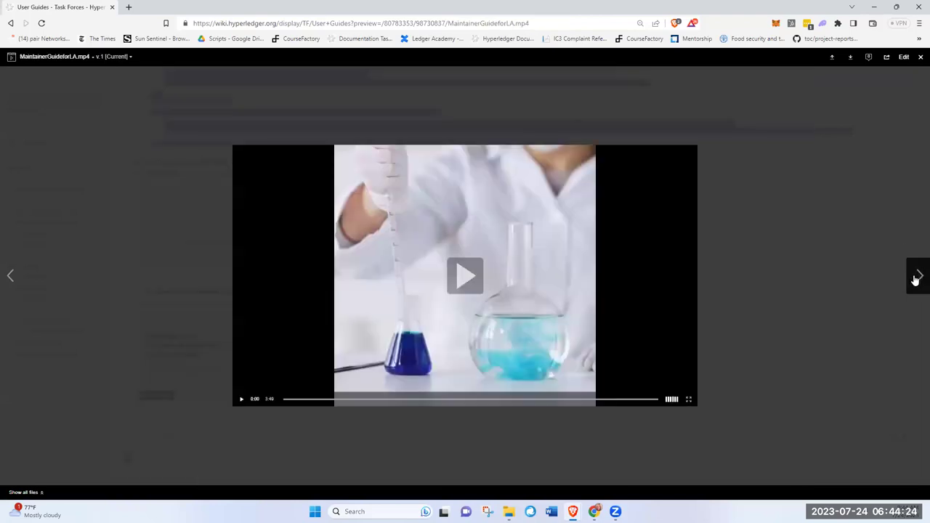
{"action": "left_click", "coordinate": [916, 278]}
{"action": "left_click", "coordinate": [916, 278]}
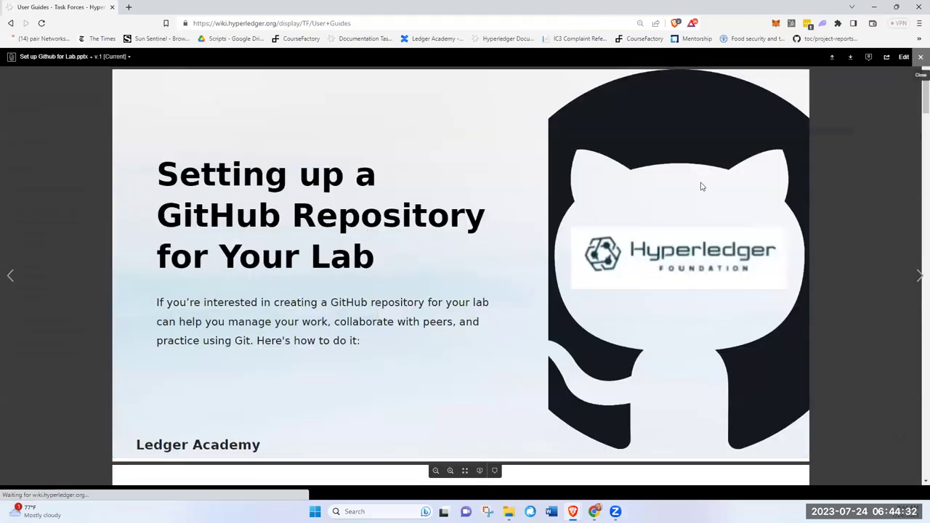
{"action": "left_click", "coordinate": [920, 57]}
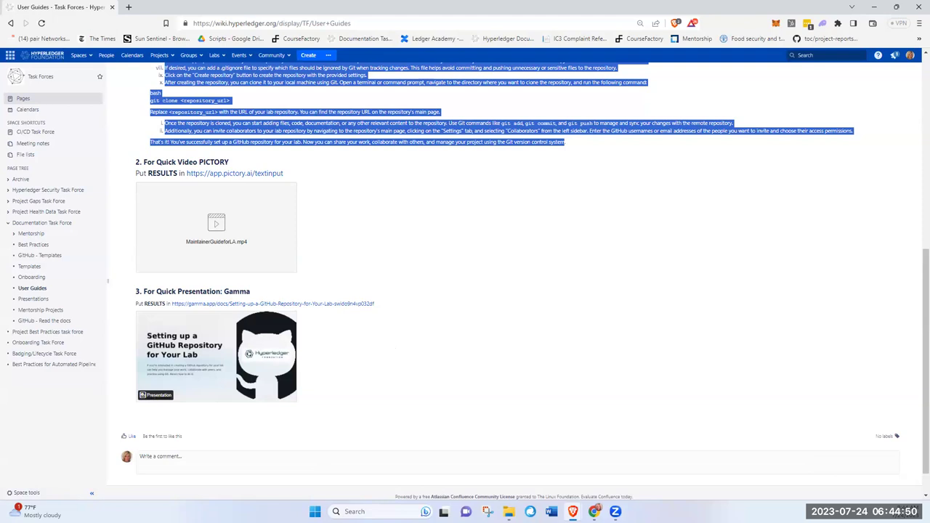
- Highlight the workflow from "Put outline in Chat GPT" through the Pictory video and return to the page heading
{"action": "scroll", "coordinate": [483, 499], "scroll_direction": "up", "scroll_amount": 3}
{"action": "left_click", "coordinate": [445, 453]}
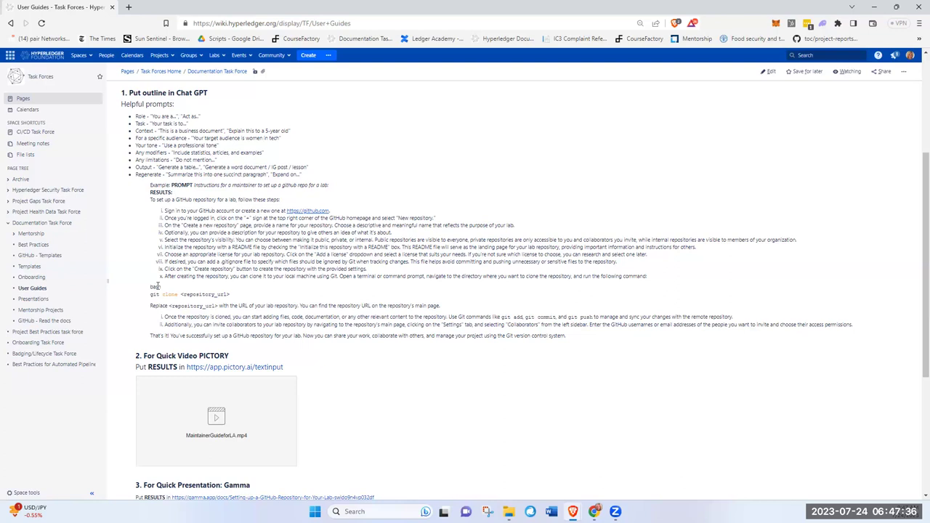
{"action": "left_click_drag", "start_coordinate": [129, 92], "coordinate": [476, 464]}
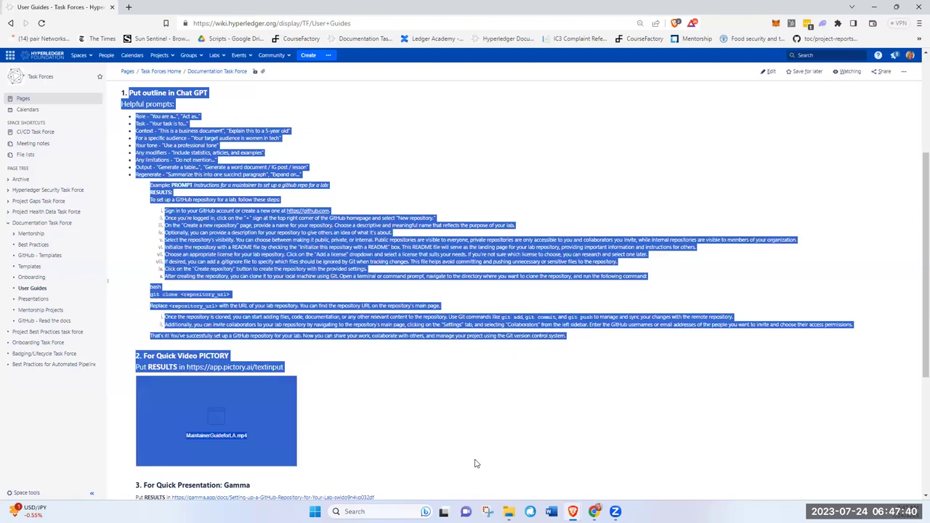
{"action": "scroll", "coordinate": [476, 463], "scroll_direction": "up", "scroll_amount": 3}
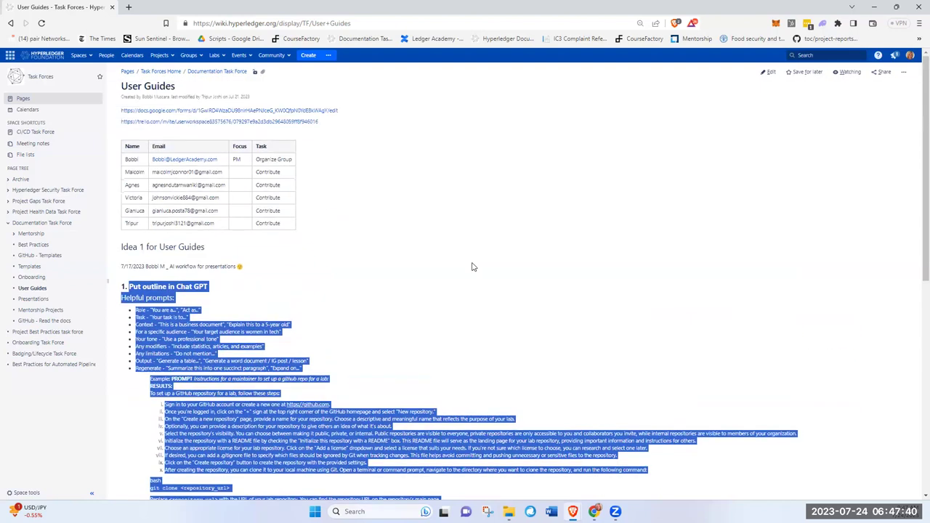
{"action": "left_click", "coordinate": [550, 260]}
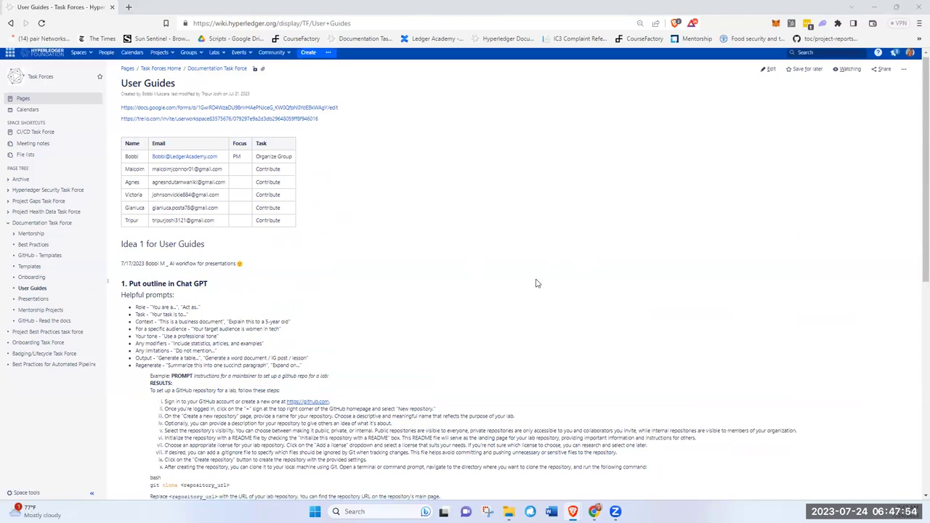
- Review the ChatGPT, Pictory and Gamma workflow sections and highlight the example prompt about setting up a GitHub repo for a lab
{"action": "scroll", "coordinate": [535, 284], "scroll_direction": "down", "scroll_amount": 1}
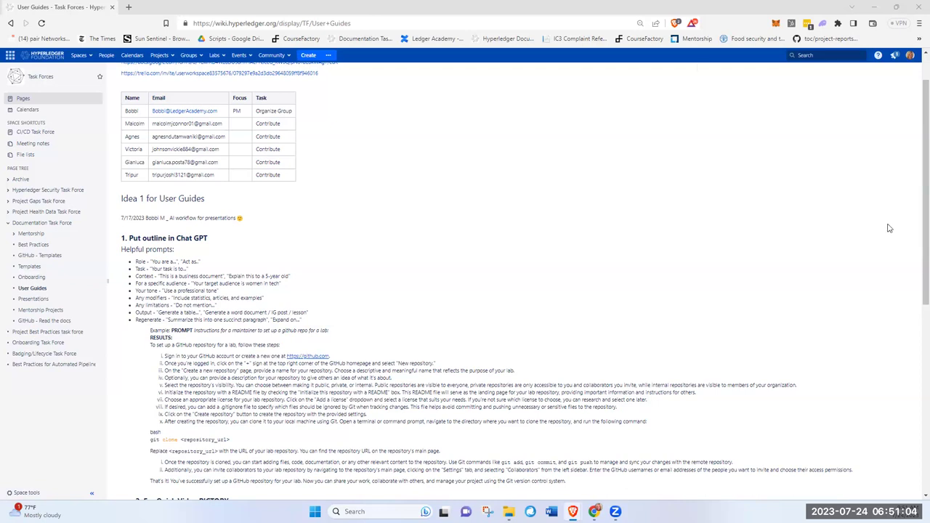
{"action": "scroll", "coordinate": [371, 361], "scroll_direction": "down", "scroll_amount": 1}
{"action": "scroll", "coordinate": [371, 361], "scroll_direction": "down", "scroll_amount": 3}
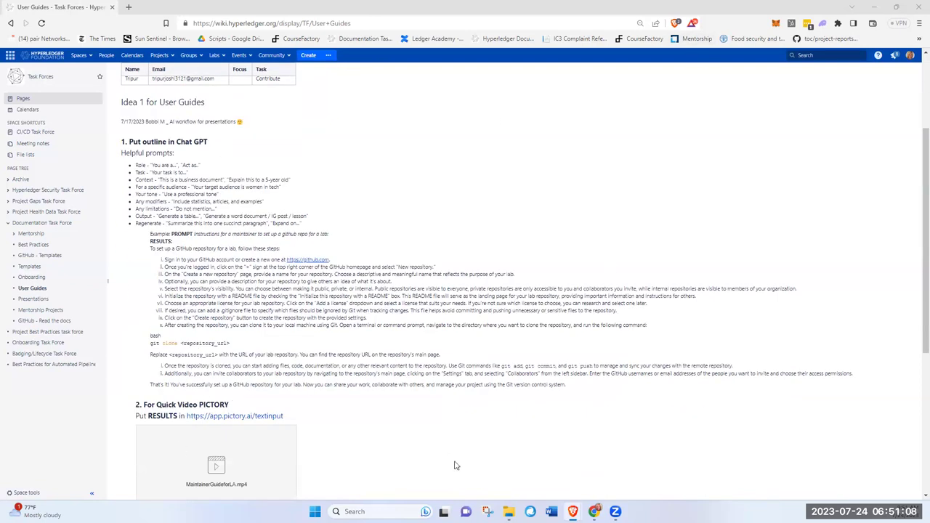
{"action": "scroll", "coordinate": [455, 465], "scroll_direction": "down", "scroll_amount": 5}
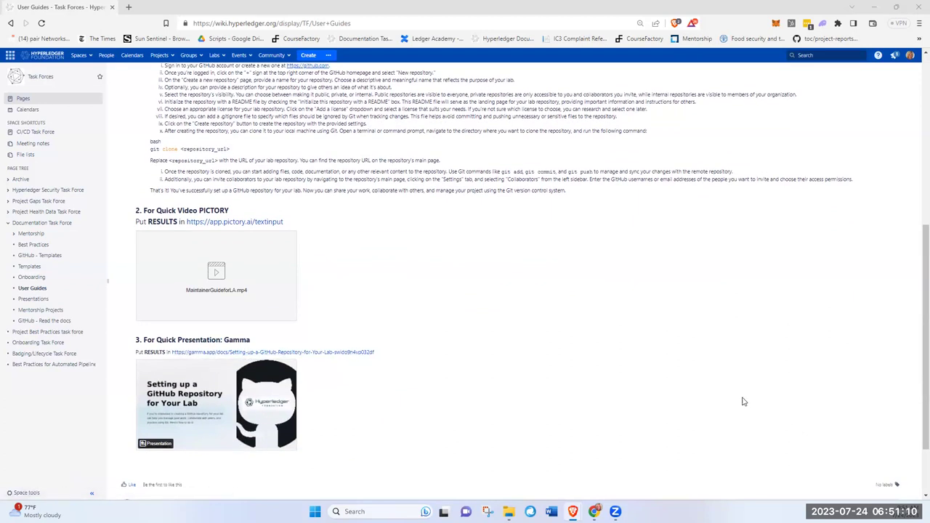
{"action": "scroll", "coordinate": [742, 400], "scroll_direction": "up", "scroll_amount": 4}
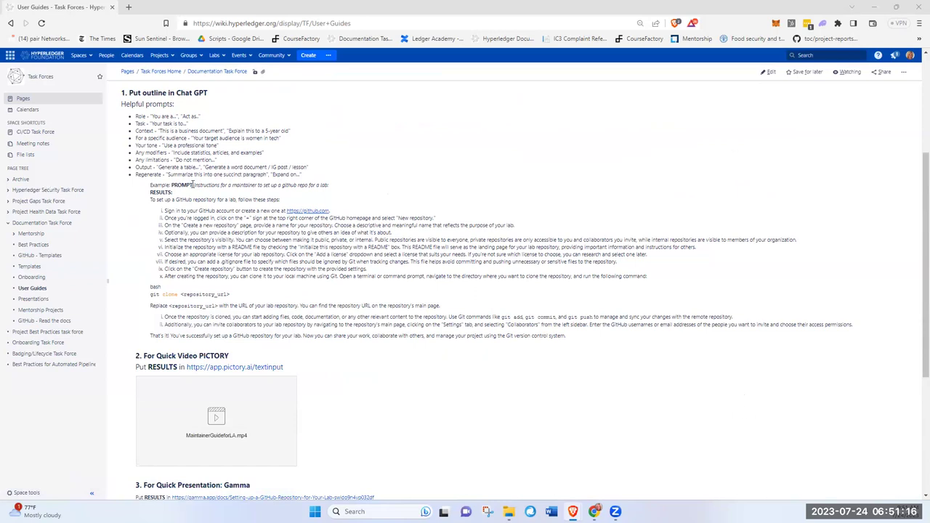
{"action": "left_click_drag", "start_coordinate": [193, 185], "coordinate": [373, 185]}
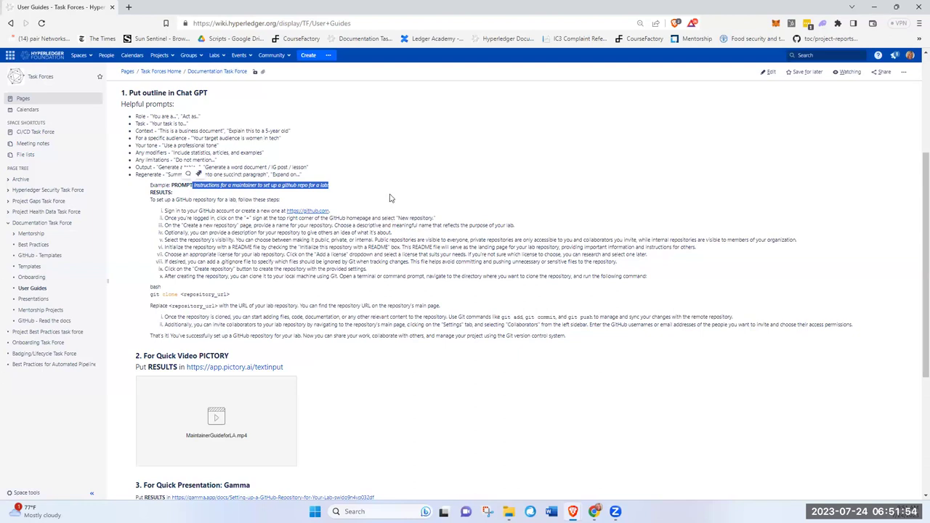
{"action": "scroll", "coordinate": [424, 247], "scroll_direction": "up", "scroll_amount": 2}
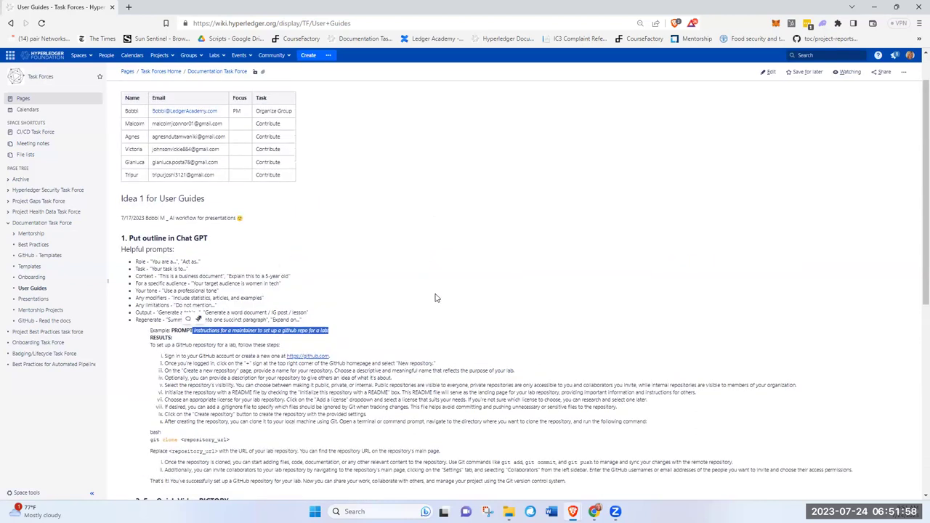
- Open the User Guides page for editing and add the heading "Idea for Useer Guides" plus a blank line above "Idea 1 for User Guides"
{"action": "scroll", "coordinate": [436, 298], "scroll_direction": "up", "scroll_amount": 1}
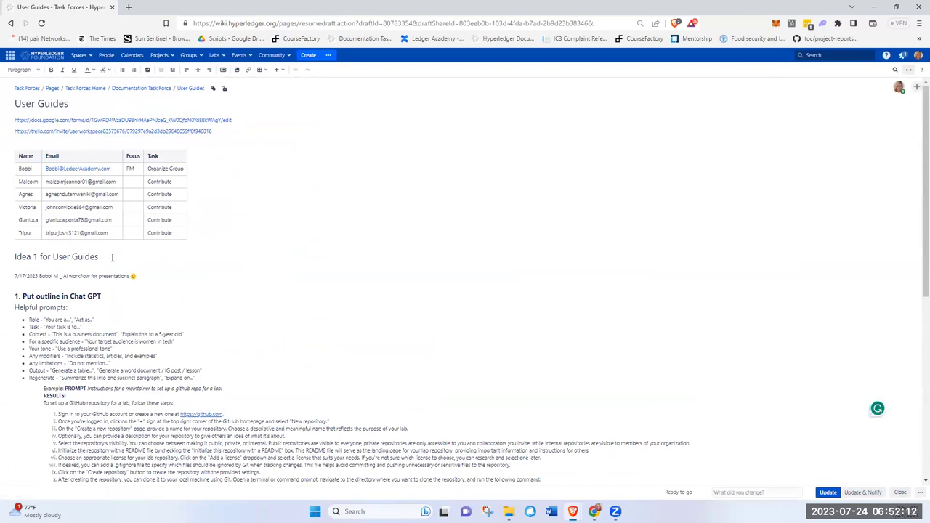
{"action": "left_click", "coordinate": [15, 256]}
{"action": "type", "text": "Fdea for"}
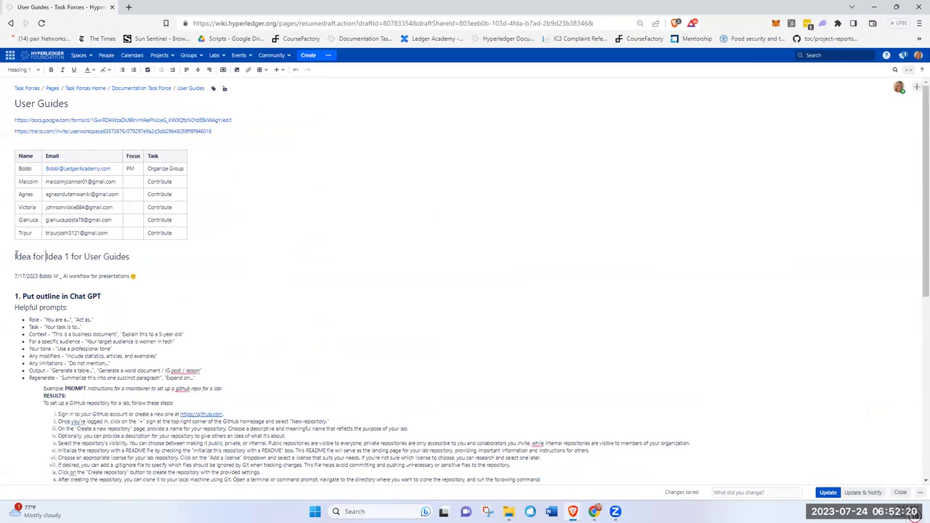
{"action": "type", "text": " Useer Guid"}
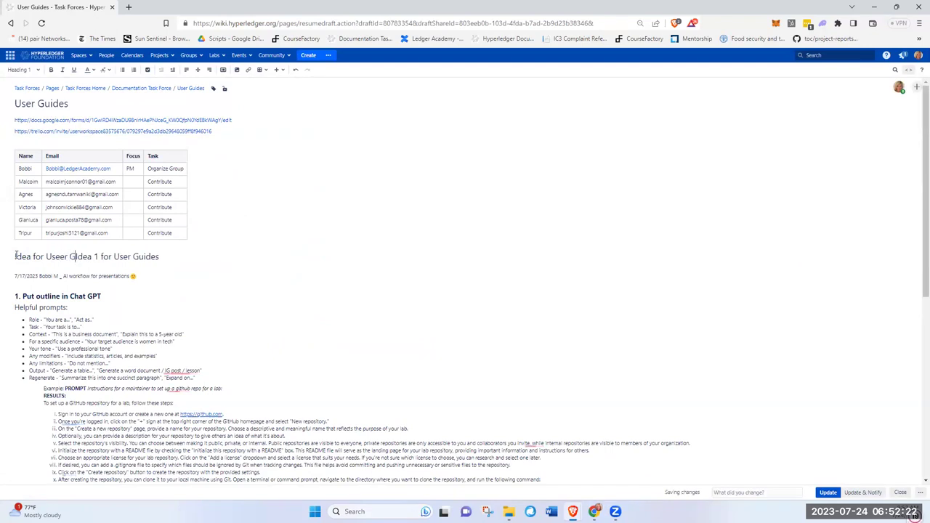
{"action": "type", "text": "es"}
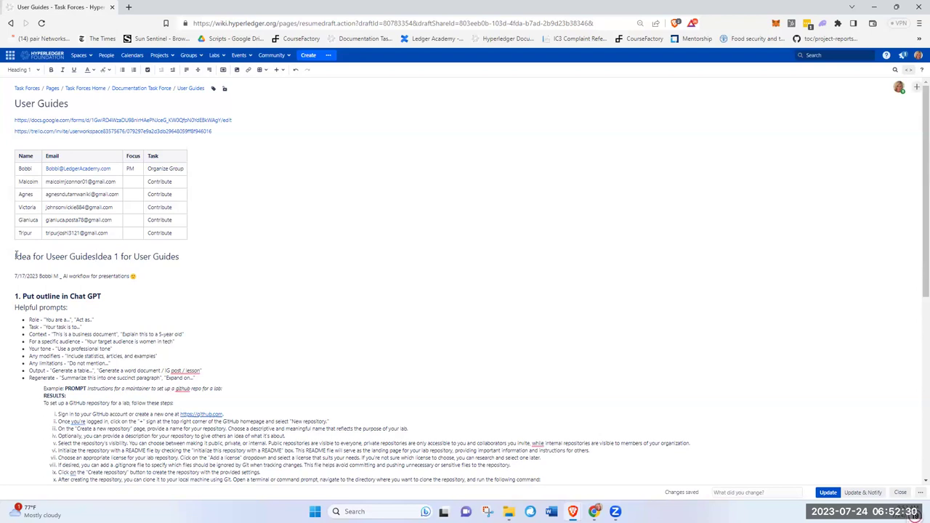
{"action": "key", "text": "Return"}
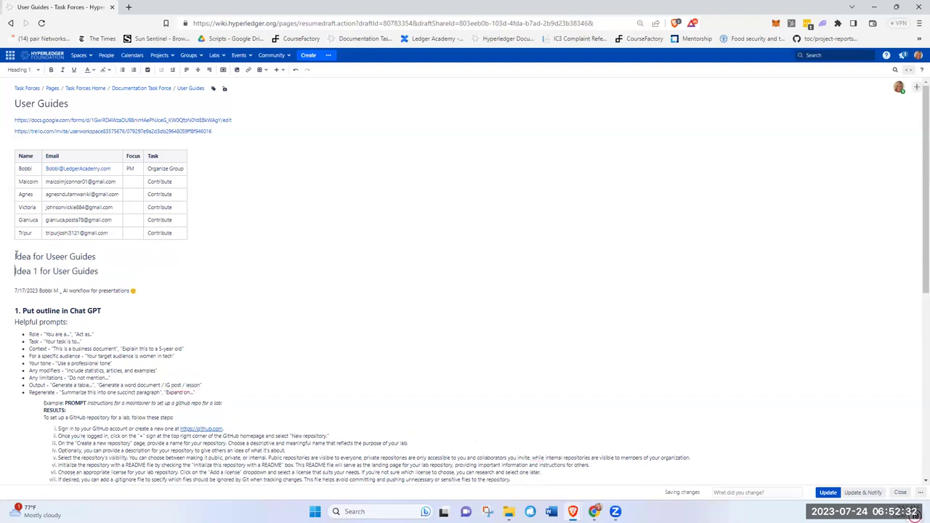
{"action": "key", "text": "Return"}
{"action": "key", "text": "Up"}
{"action": "key", "text": "Up"}
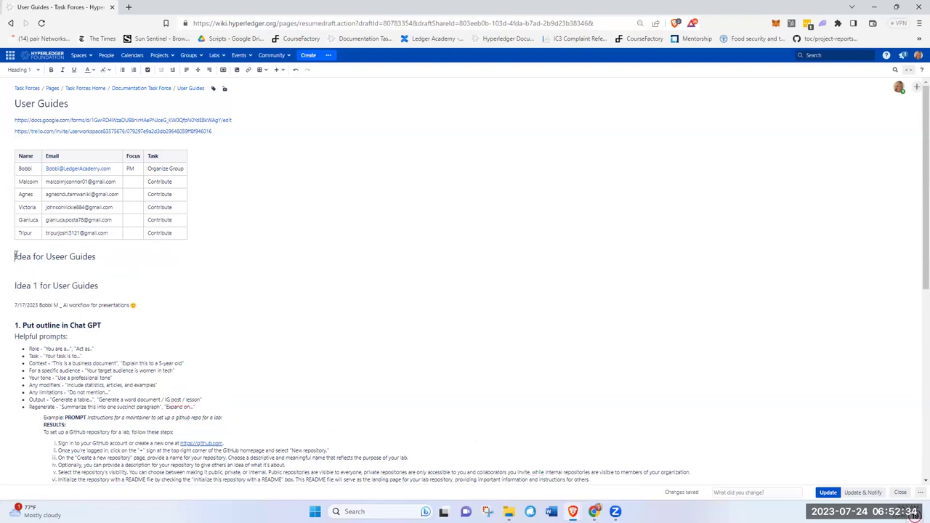
- Correct the misspelled word in the new heading so it reads "Idea for User Guides"
{"action": "key", "text": "Right"}
{"action": "key", "text": "Right"}
{"action": "key", "text": "Right"}
{"action": "key", "text": "BackSpace"}
{"action": "key", "text": "Right"}
{"action": "key", "text": "Right"}
{"action": "key", "text": "Right"}
{"action": "key", "text": "Right"}
{"action": "key", "text": "Right"}
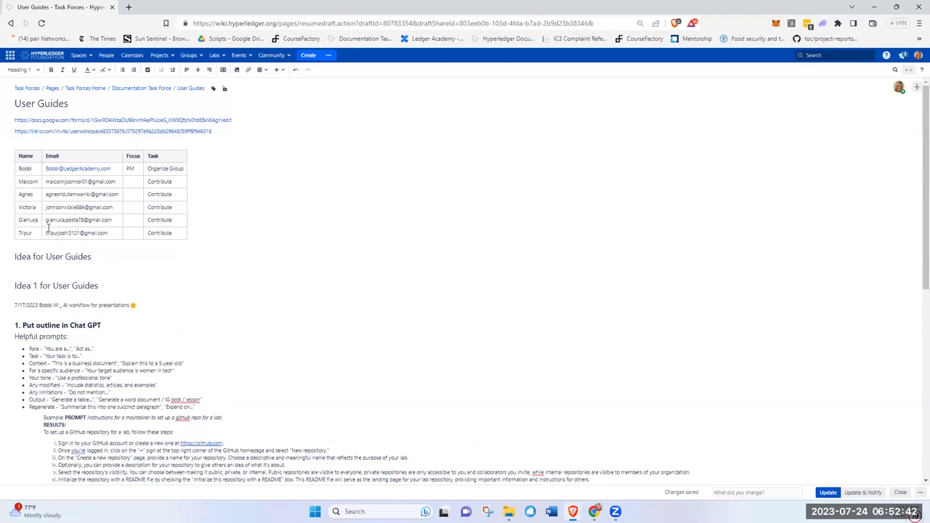
- Add the date "7/24" on its own line above the "Idea for User Guides" heading
{"action": "left_click", "coordinate": [16, 260]}
{"action": "type", "text": "7/"}
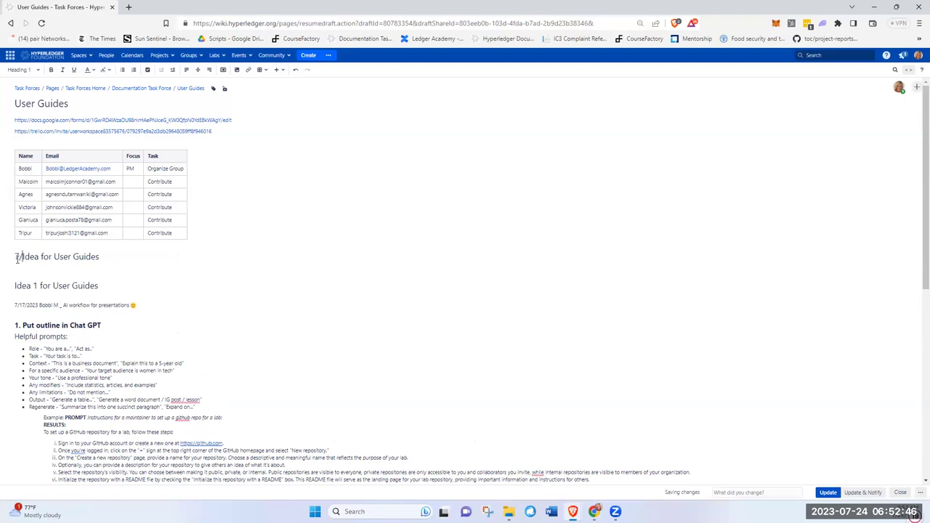
{"action": "type", "text": "24"}
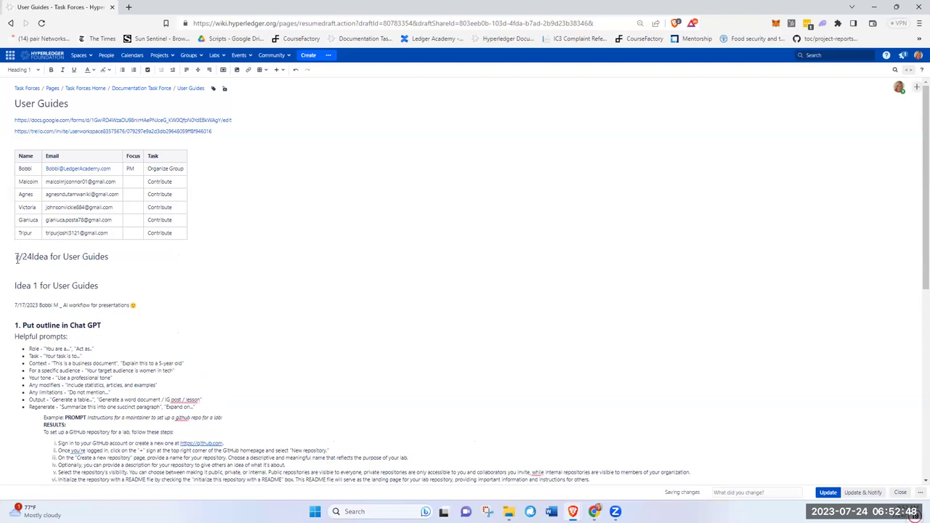
{"action": "key", "text": "Return"}
- Write under "Idea for User Guides": "Each member take prompt and try using AI tools to create userguides, presentations or videos to determine best tool"
{"action": "left_click", "coordinate": [27, 287]}
{"action": "type", "text": "E"}
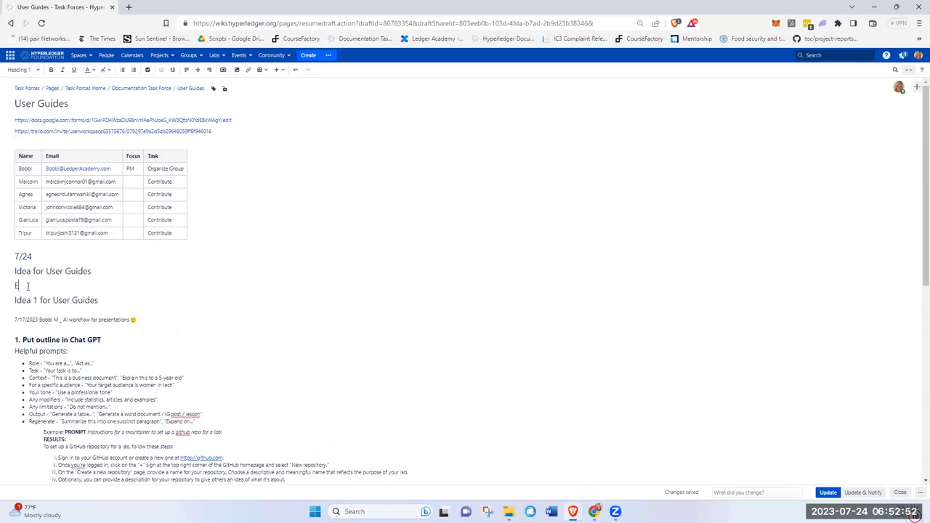
{"action": "type", "text": "ach member take prom"}
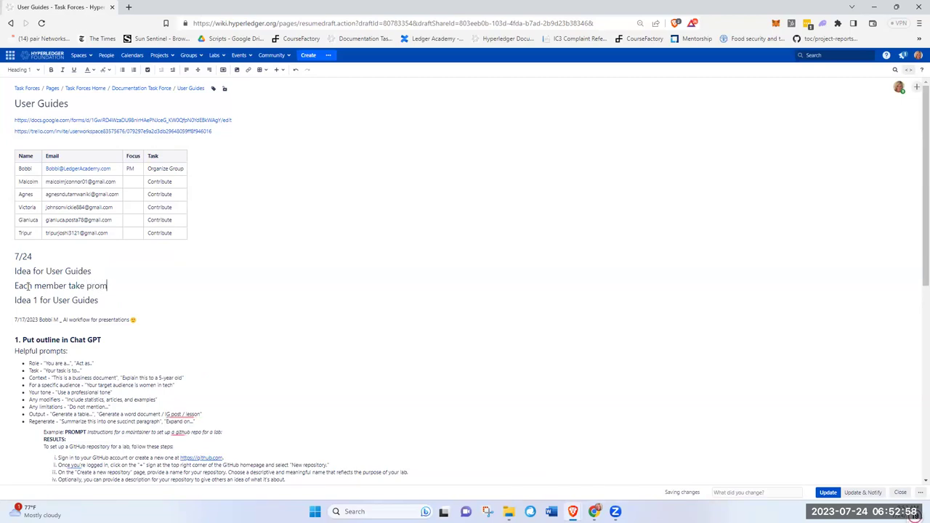
{"action": "type", "text": "pt and try using "}
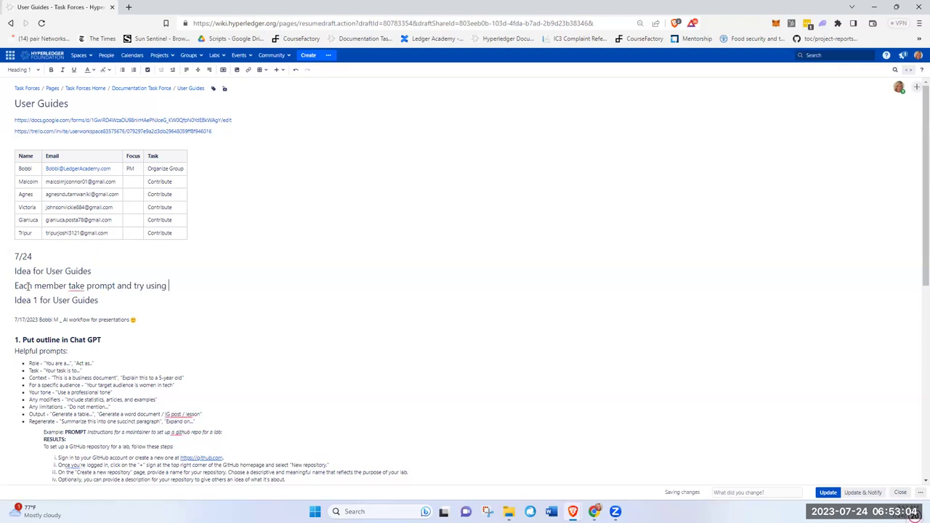
{"action": "type", "text": "AI tools to create userguides, presentations "}
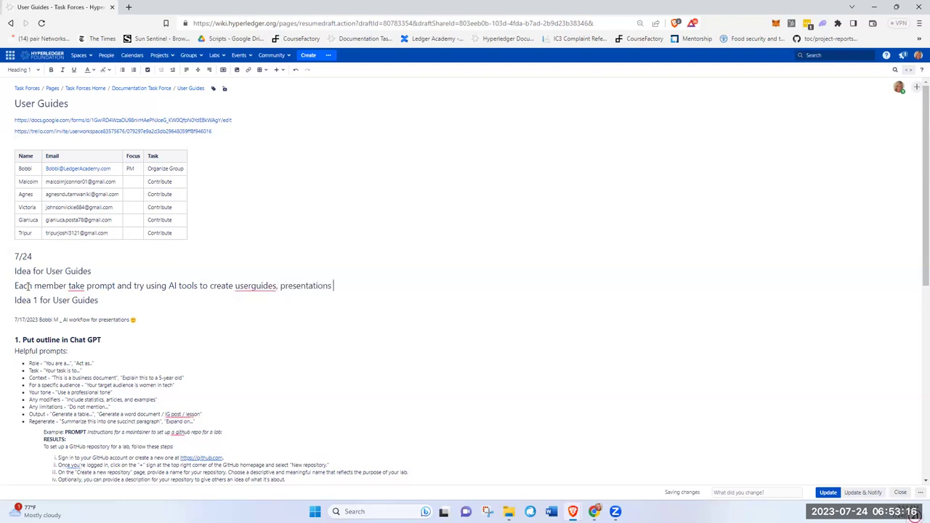
{"action": "type", "text": " or videos to determi"}
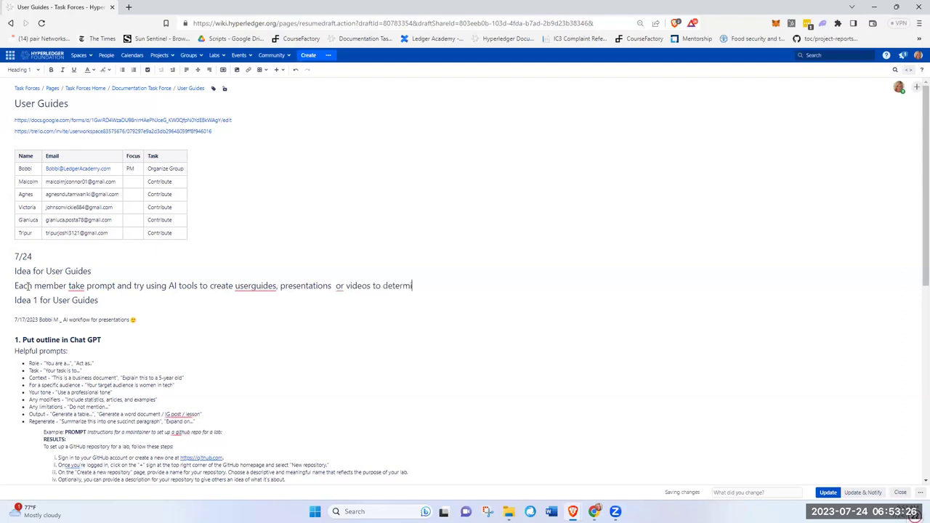
{"action": "type", "text": "ne best tool"}
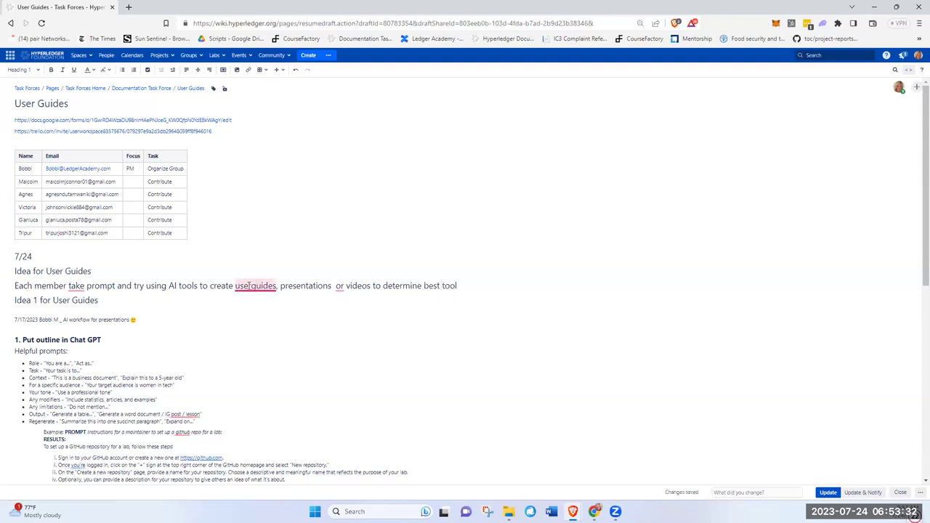
- Correct the new sentence to read "user guides", with a comma before "or videos" and "the best tool" at the end
{"action": "mouse_move", "coordinate": [249, 285]}
{"action": "left_click", "coordinate": [270, 316]}
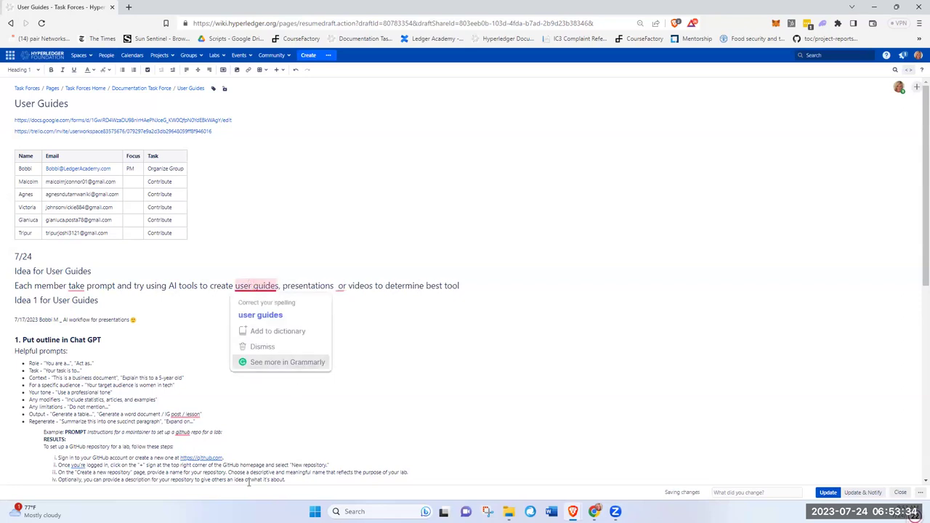
{"action": "left_click_drag", "start_coordinate": [85, 432], "coordinate": [223, 433]}
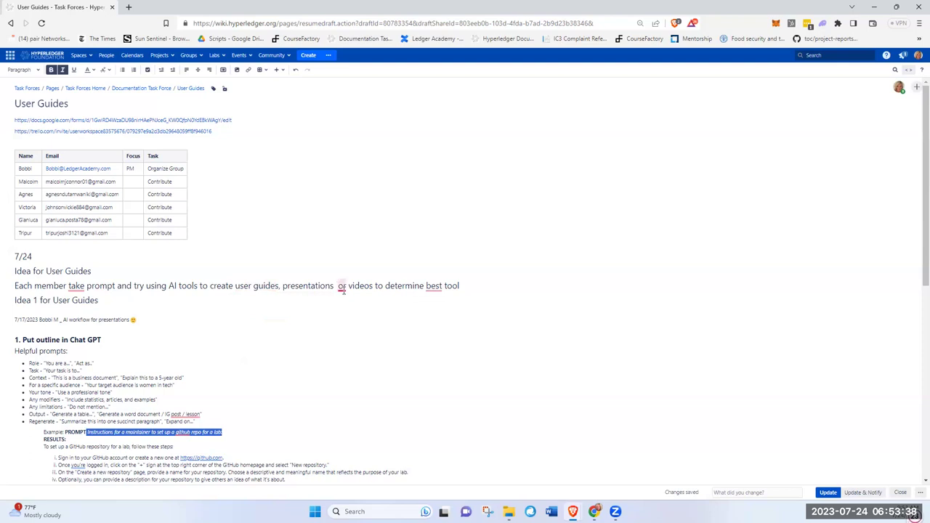
{"action": "left_click", "coordinate": [427, 286]}
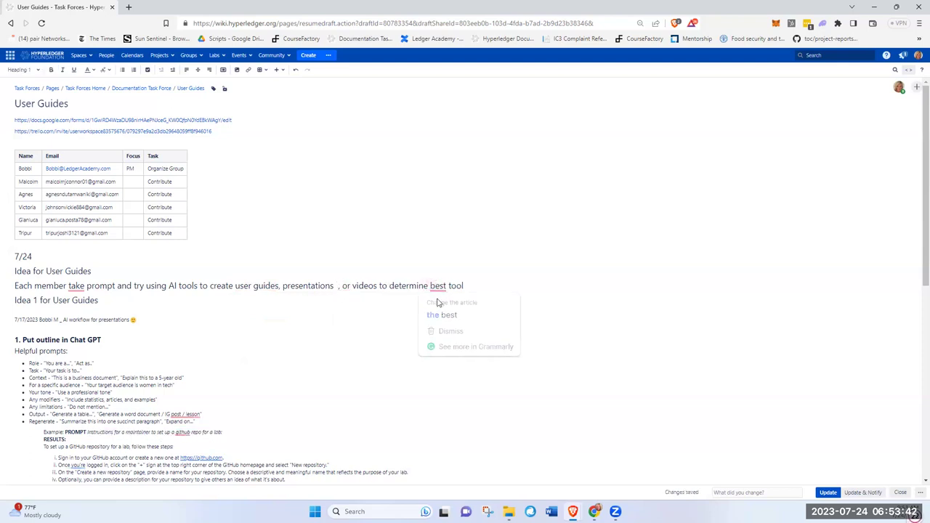
{"action": "mouse_move", "coordinate": [439, 290]}
{"action": "left_click", "coordinate": [449, 315]}
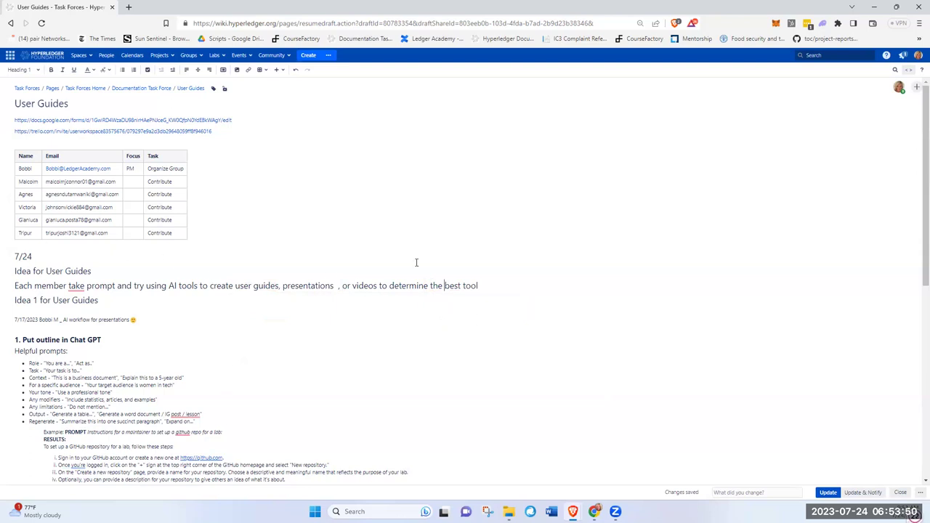
- Remove the extra space between "presentations" and its comma in the new sentence, and publish the updated User Guides page
{"action": "scroll", "coordinate": [165, 378], "scroll_direction": "down", "scroll_amount": 3}
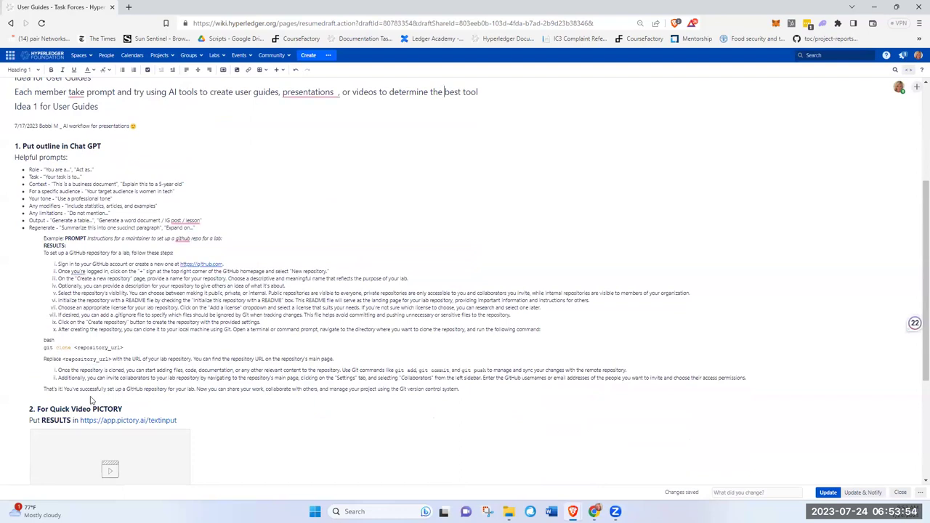
{"action": "scroll", "coordinate": [91, 400], "scroll_direction": "down", "scroll_amount": 3}
{"action": "scroll", "coordinate": [552, 415], "scroll_direction": "up", "scroll_amount": 6}
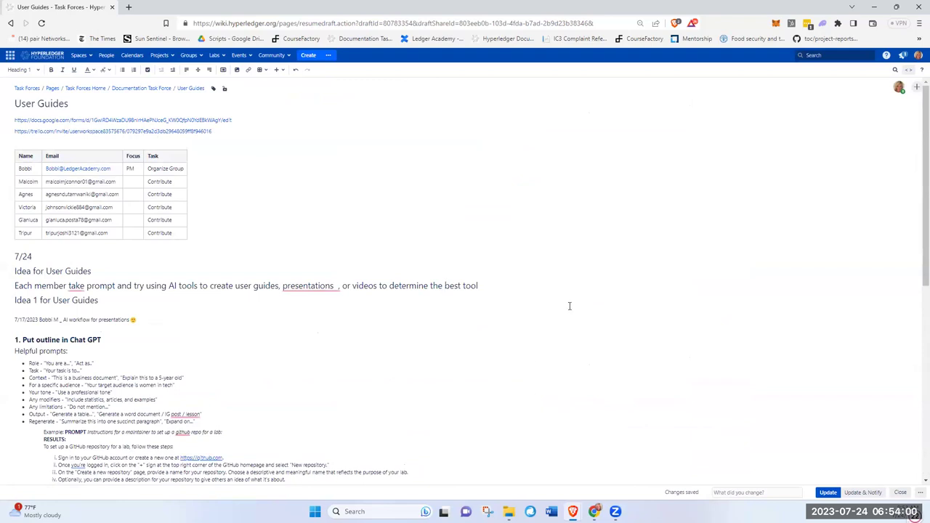
{"action": "right_click", "coordinate": [311, 290]}
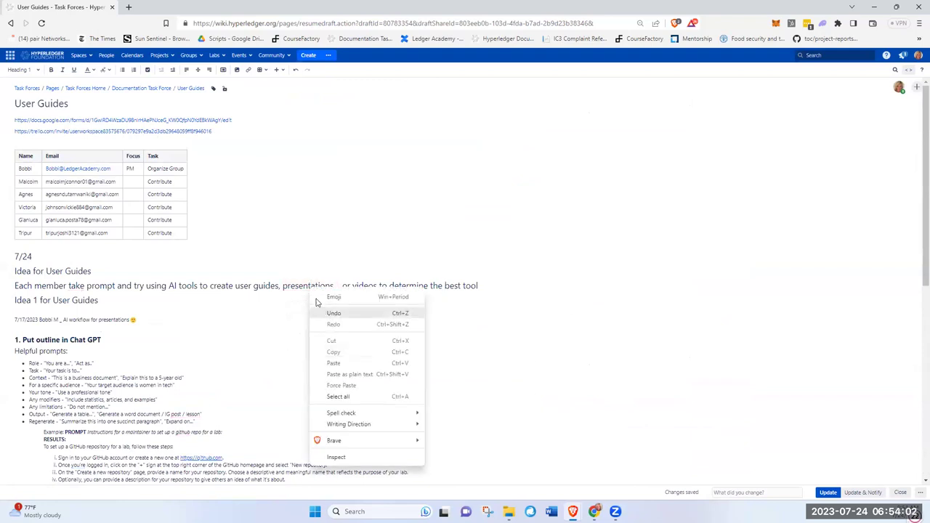
{"action": "left_click", "coordinate": [292, 288]}
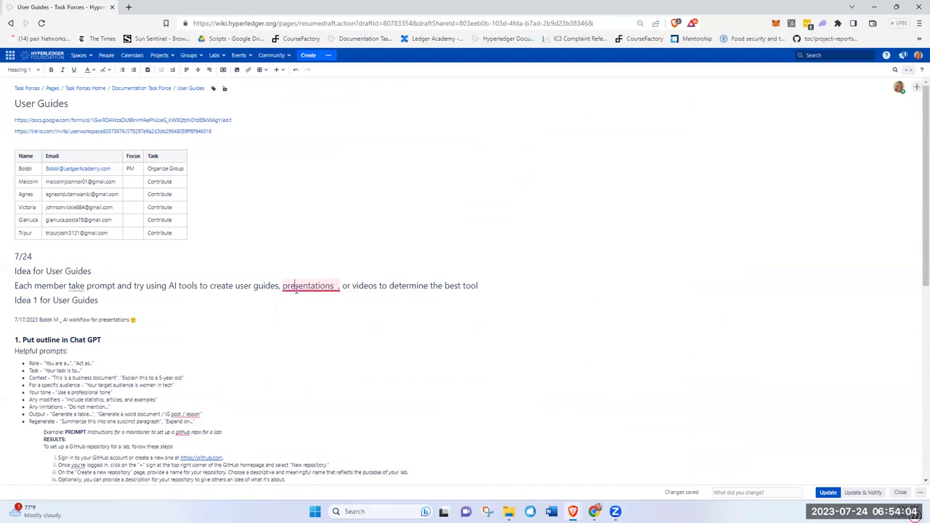
{"action": "left_click", "coordinate": [299, 315]}
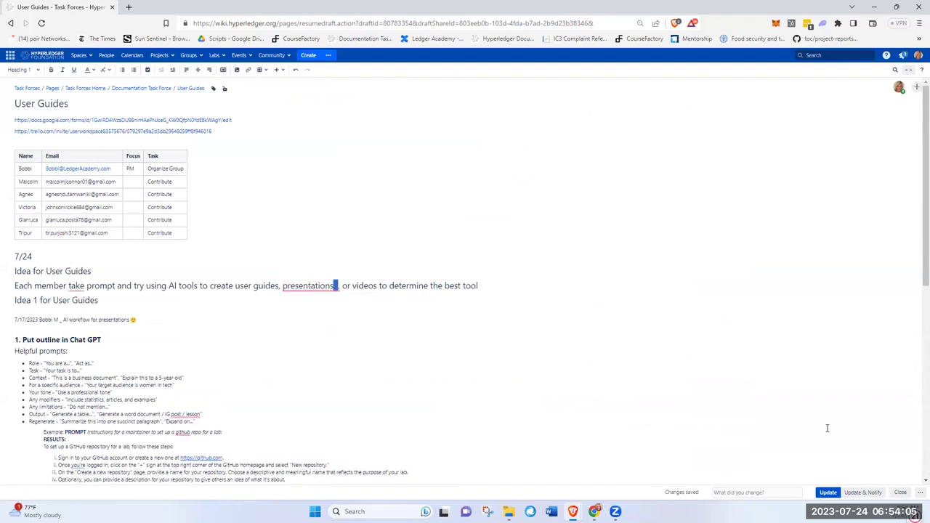
{"action": "left_click", "coordinate": [828, 493]}
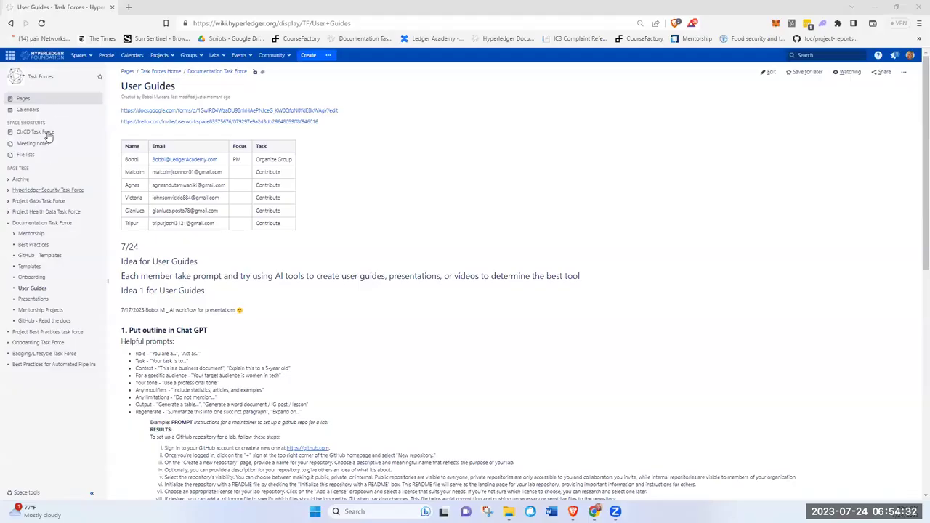
- Open the wiki's Calendar of Public Meetings, switch to Google Calendar in Chrome, and return to the public meetings page
{"action": "left_click", "coordinate": [45, 61]}
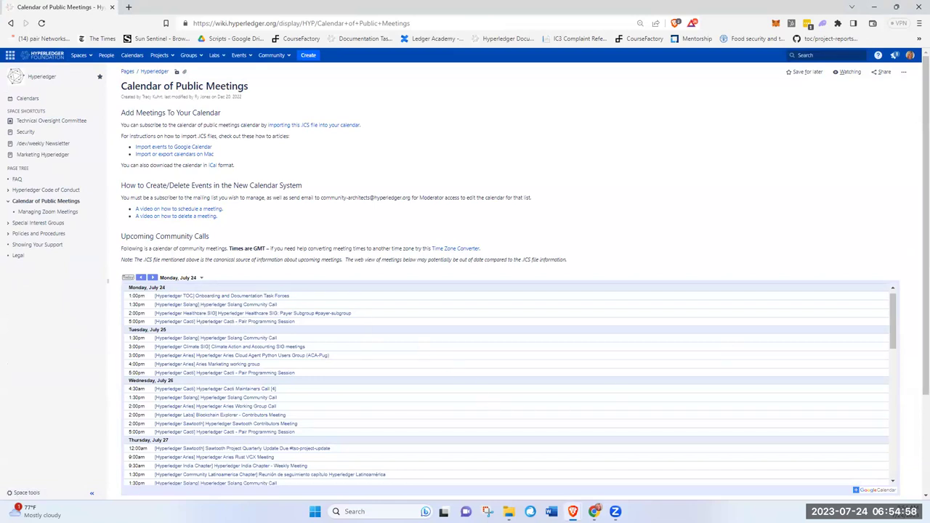
{"action": "key", "text": "alt+Tab"}
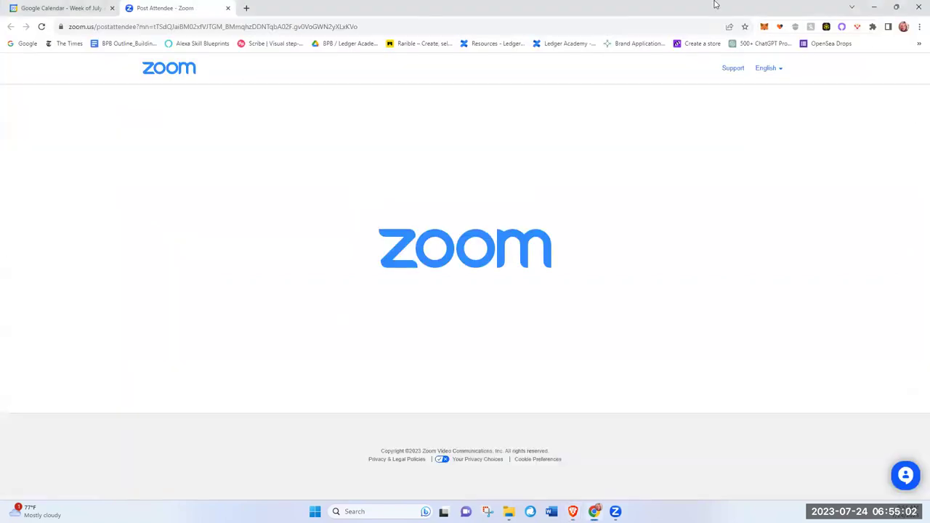
{"action": "left_click", "coordinate": [66, 8]}
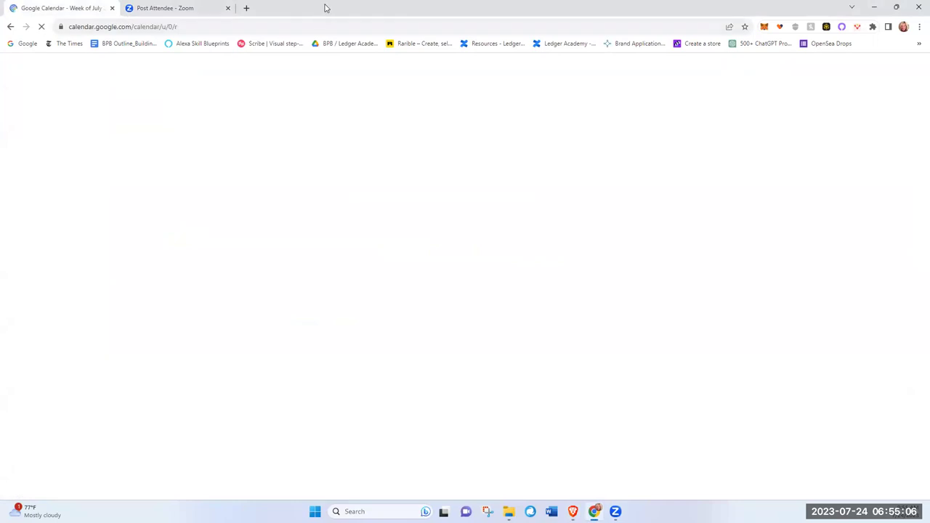
{"action": "key", "text": "alt+Tab"}
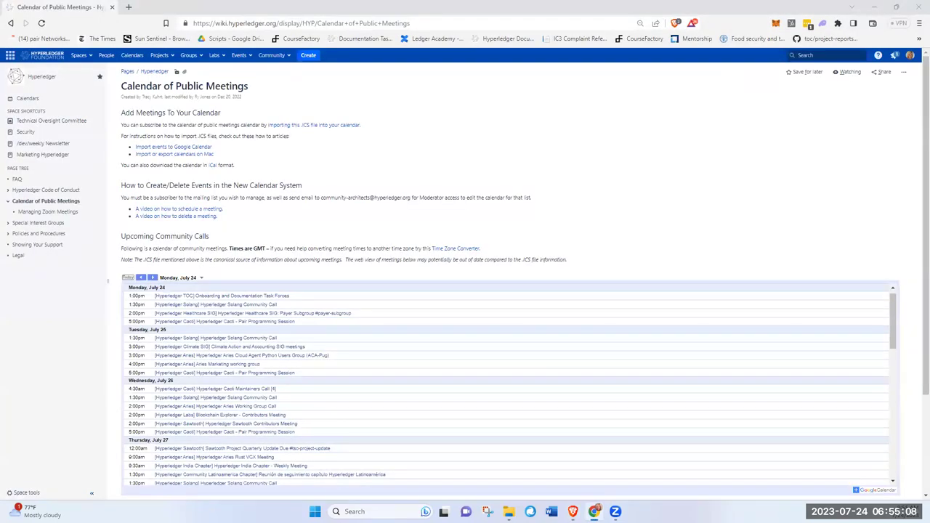